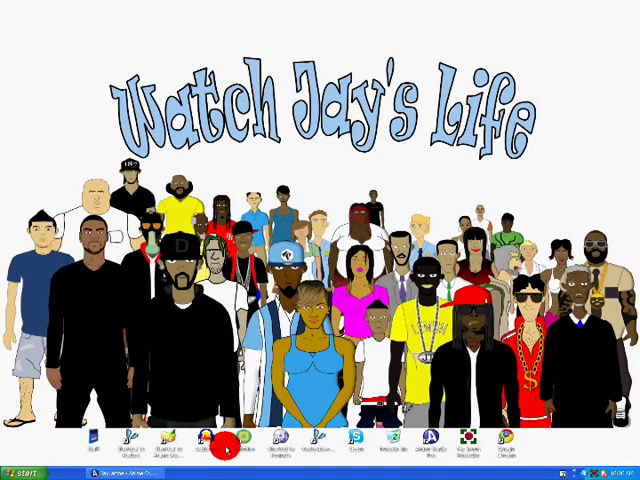
Restore the Jay.anime Anime Studio window from the taskbar.
left_click(161, 469)
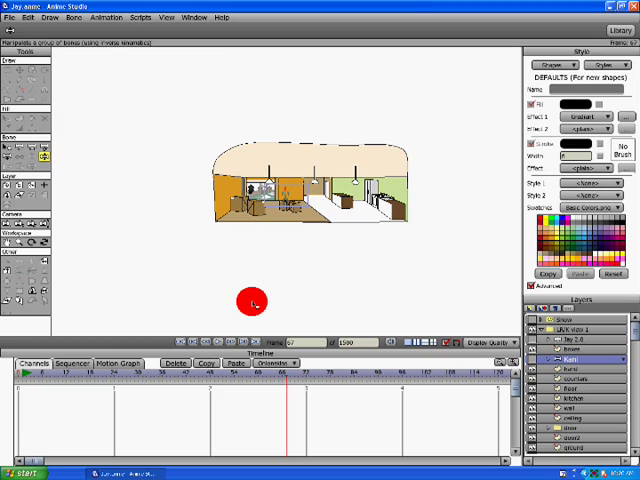
scroll(238, 240, "up", 3)
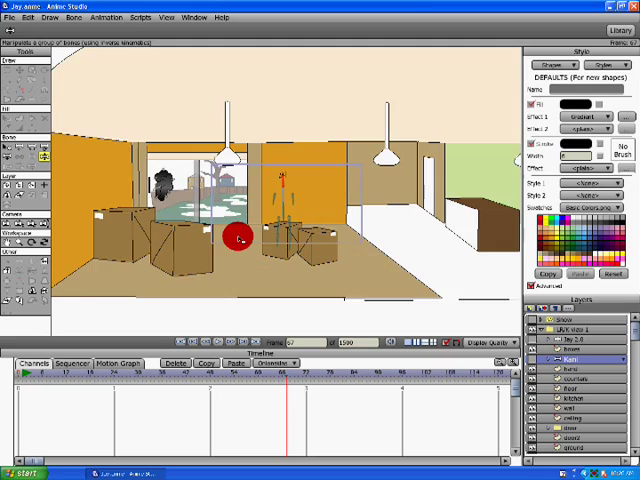
scroll(238, 238, "up", 2)
scroll(240, 241, "up", 1)
scroll(240, 241, "up", 1)
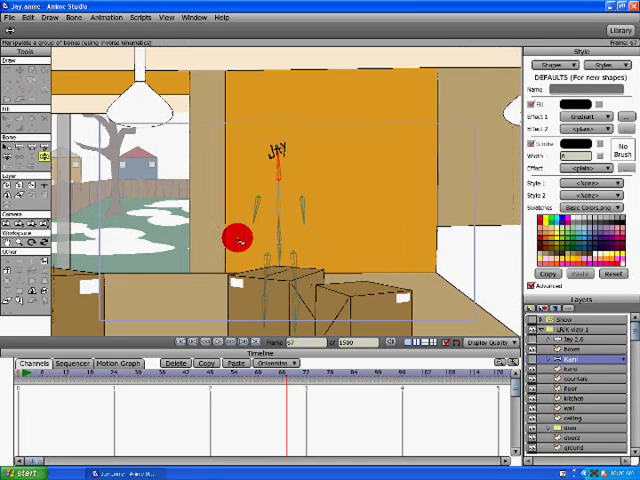
Show the woman's artwork layer and rewind the animation to frame 0.
left_click(533, 357)
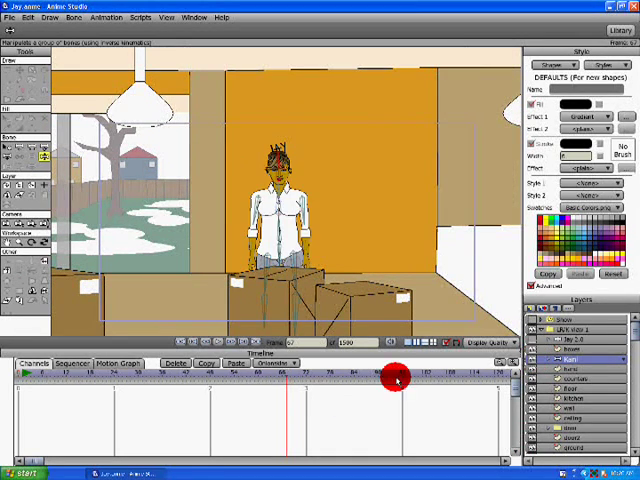
left_click(185, 343)
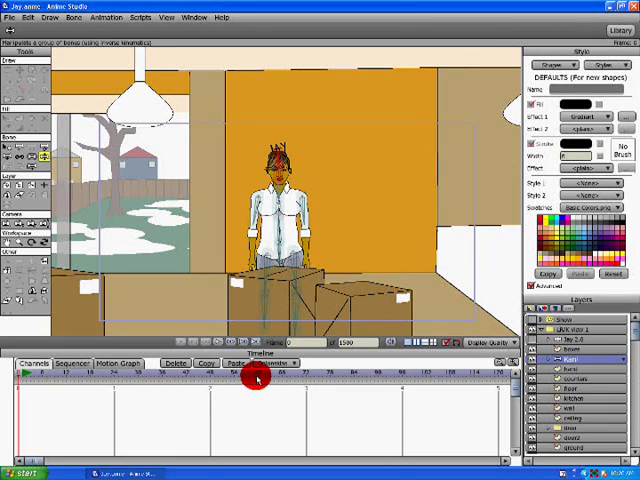
At frame 60, translate the woman's layer slightly to the right.
left_click(259, 375)
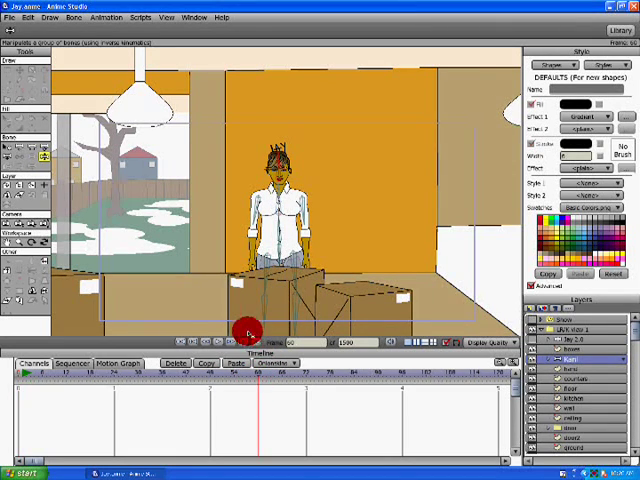
left_click(9, 185)
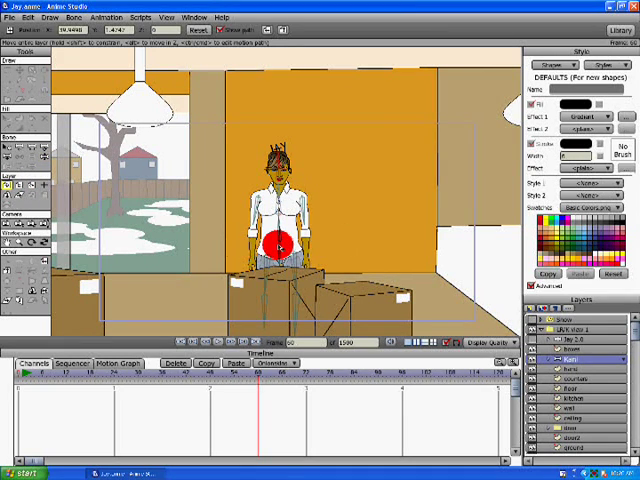
left_click(285, 245)
left_click_drag(287, 246, 293, 246)
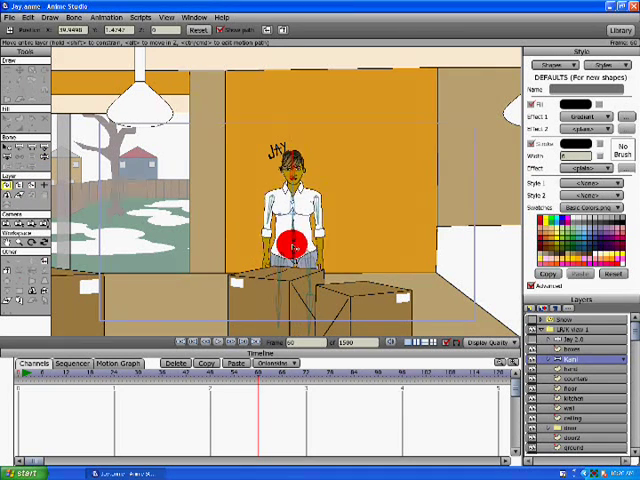
left_click(250, 391)
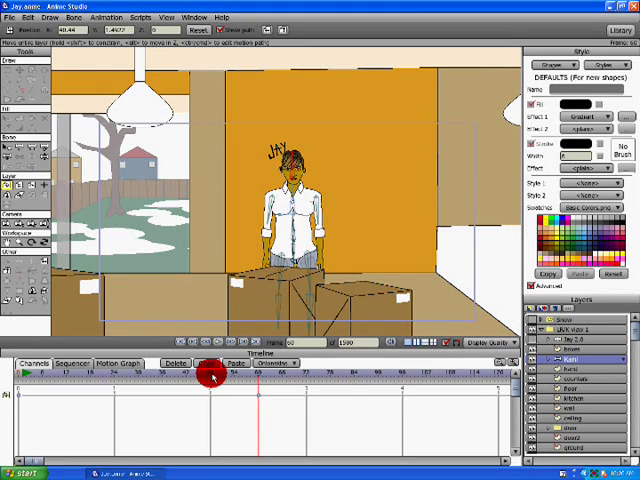
Copy the frame-0 starting keyframe and paste it at frame 48.
left_click(211, 376)
left_click(18, 394)
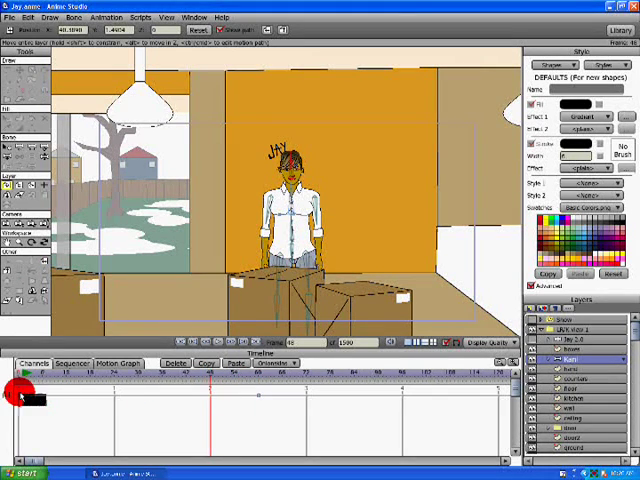
left_click(212, 364)
left_click(232, 364)
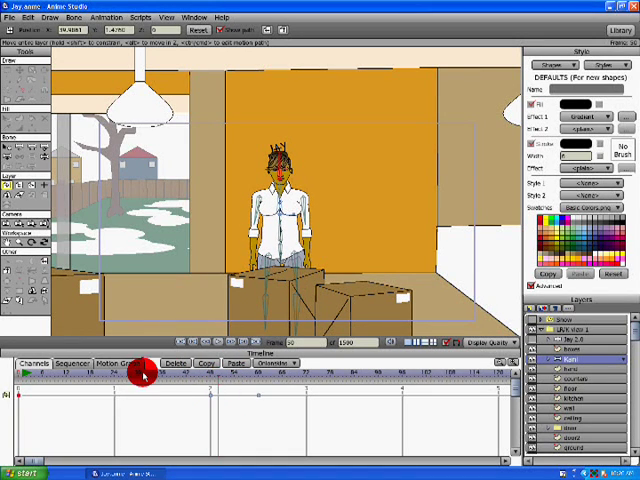
Move to frame 54 and switch to Manipulate Bones.
left_click(126, 374)
left_click(220, 343)
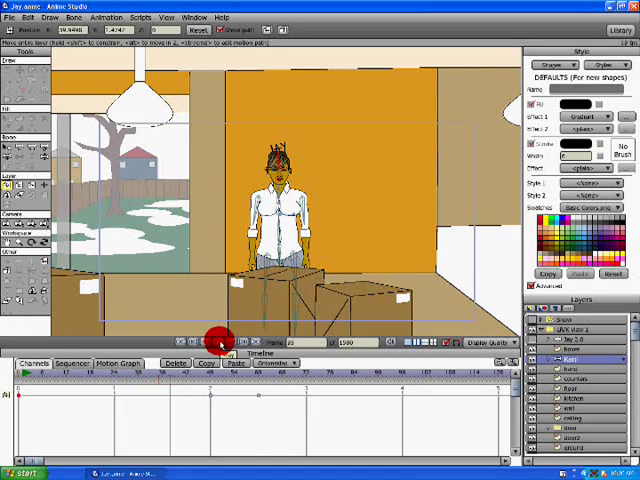
key("z")
left_click(282, 190)
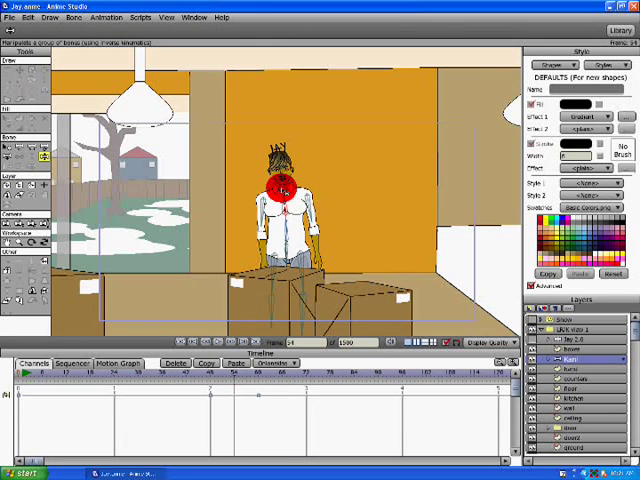
Rotate the torso and lower-body bones into a sideways lean at frames 54 and 57.
left_click_drag(282, 190, 284, 220)
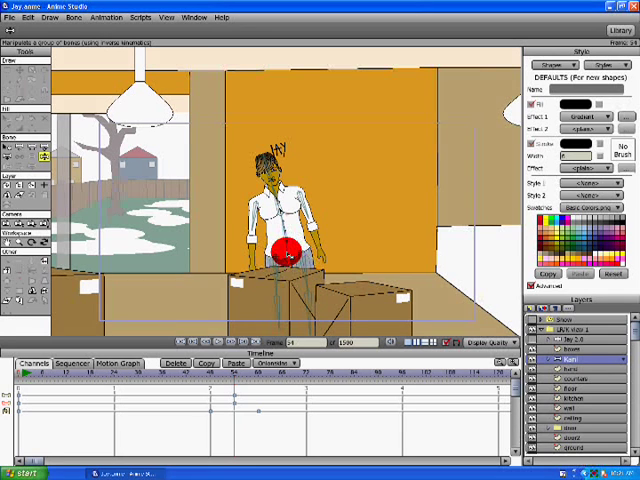
mouse_move(288, 255)
left_mouse_down()
mouse_move(306, 265)
mouse_move(286, 271)
left_mouse_up()
left_click(250, 374)
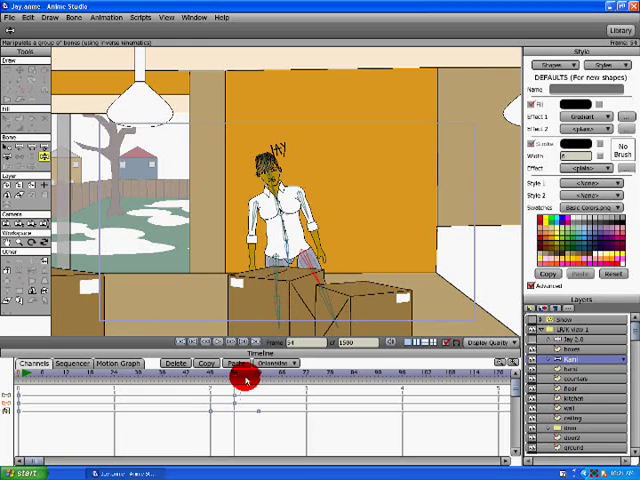
left_click(247, 376)
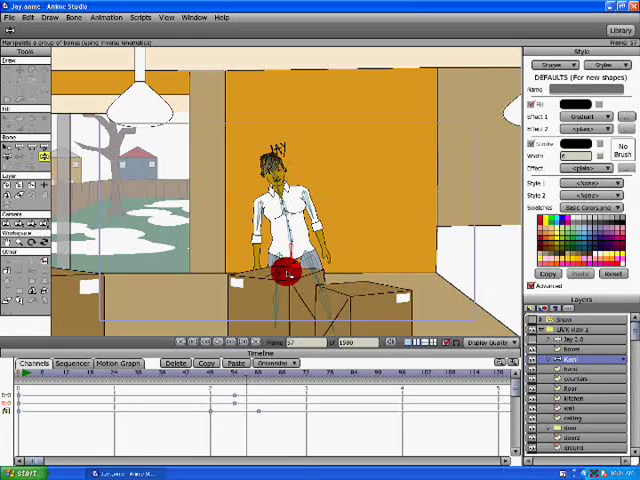
mouse_move(286, 271)
left_mouse_down()
mouse_move(290, 218)
mouse_move(292, 260)
mouse_move(296, 233)
mouse_move(317, 219)
mouse_move(321, 224)
left_mouse_up()
Check frames 60, 48 and 42, play the sidestep, then expand the Kami group.
left_click(259, 375)
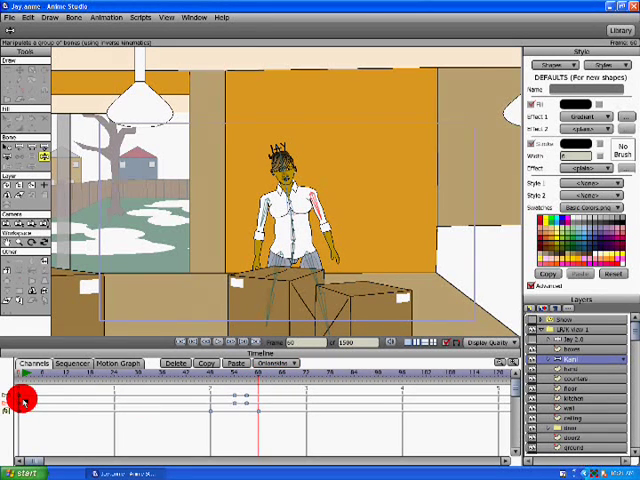
left_click(211, 374)
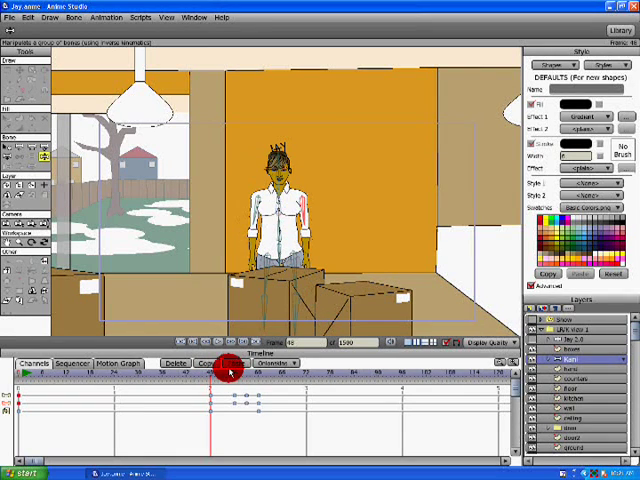
left_click(187, 375)
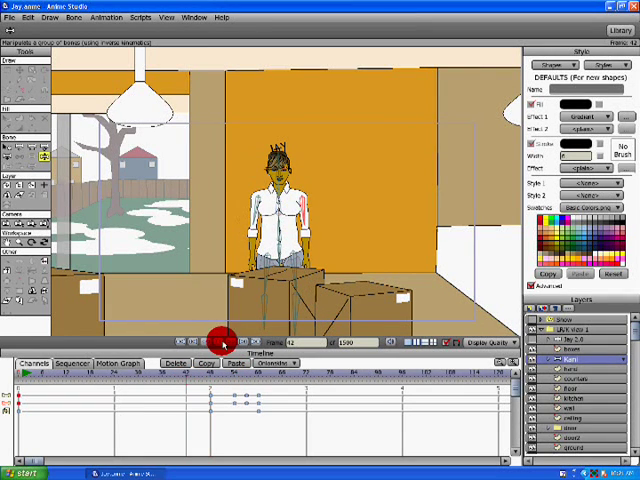
left_click(224, 344)
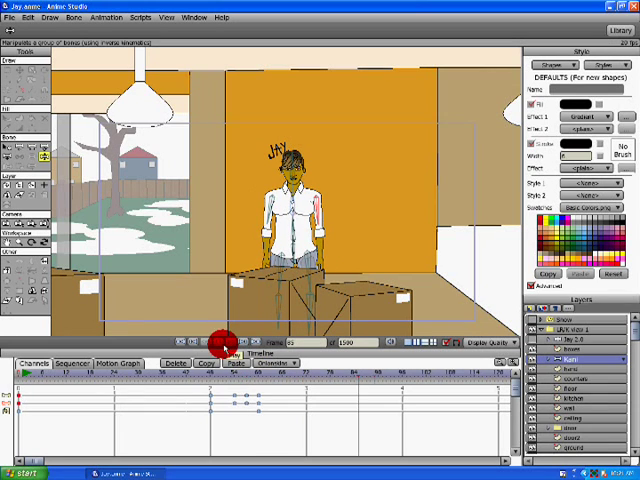
left_click(202, 376)
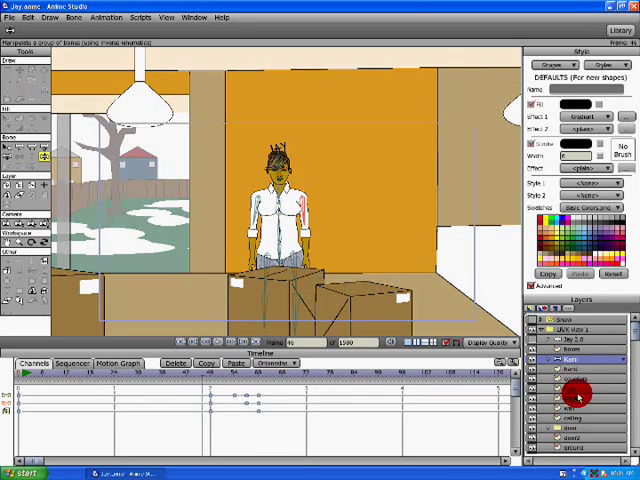
left_click(556, 360)
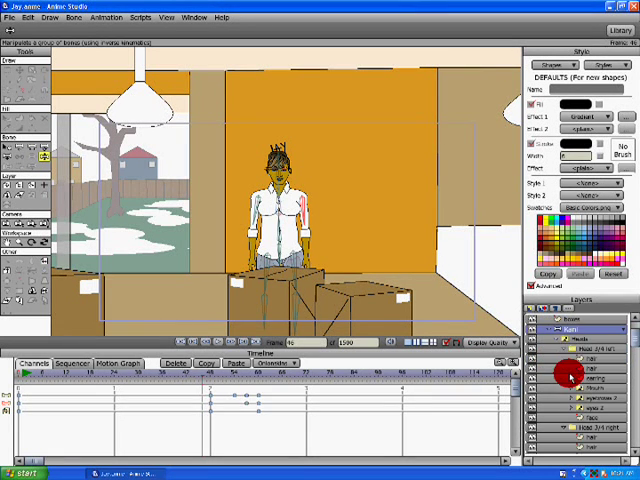
In the Kami group, select the legs layer at frame 0 and its lower spine bone.
left_click(556, 340)
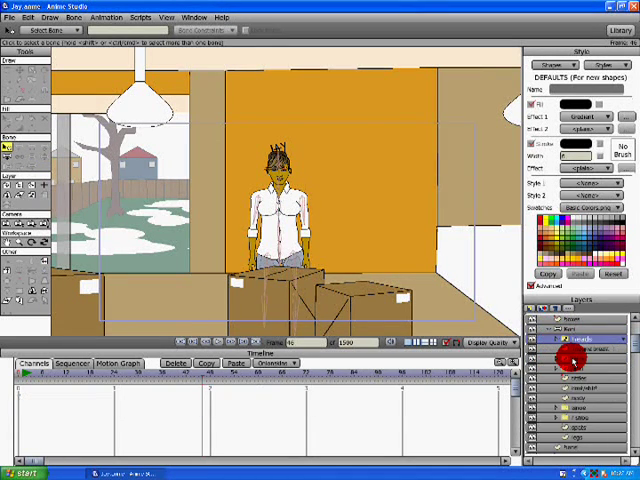
scroll(572, 358, "down", 2)
left_click(576, 353)
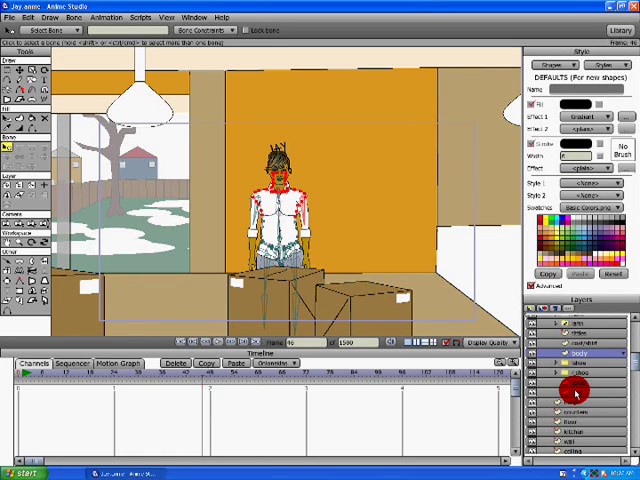
left_click(575, 392)
scroll(290, 250, "up", 2)
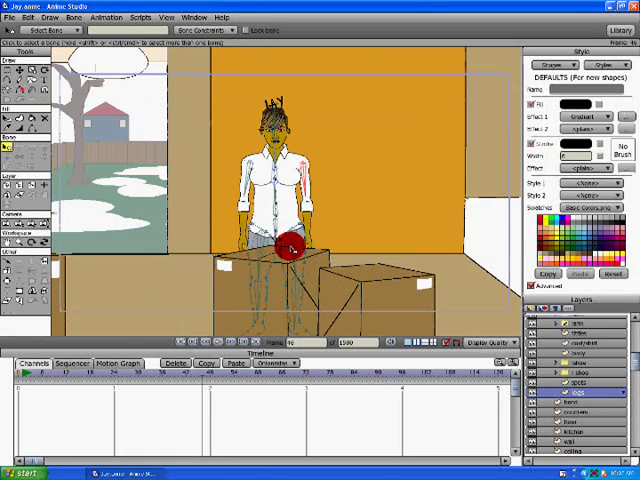
scroll(290, 250, "up", 1)
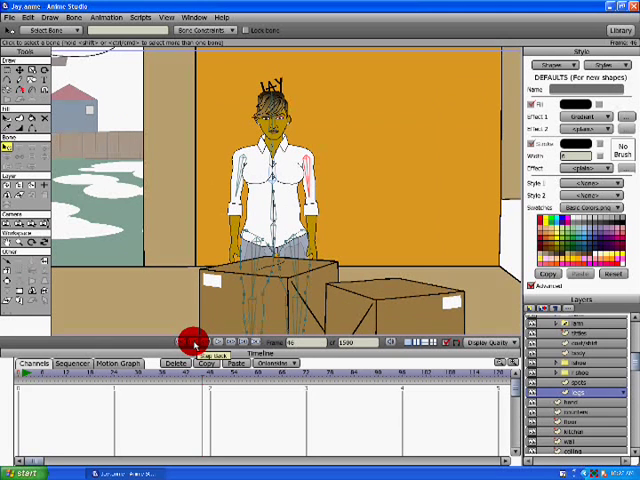
left_click(193, 343)
scroll(286, 264, "up", 2)
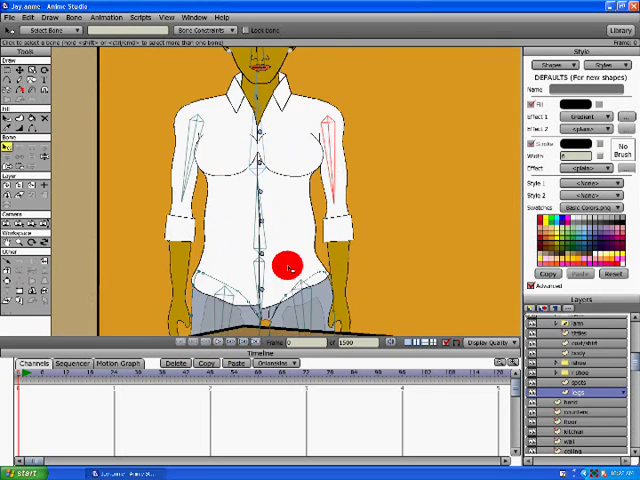
scroll(300, 240, "down", 2)
scroll(271, 208, "down", 3)
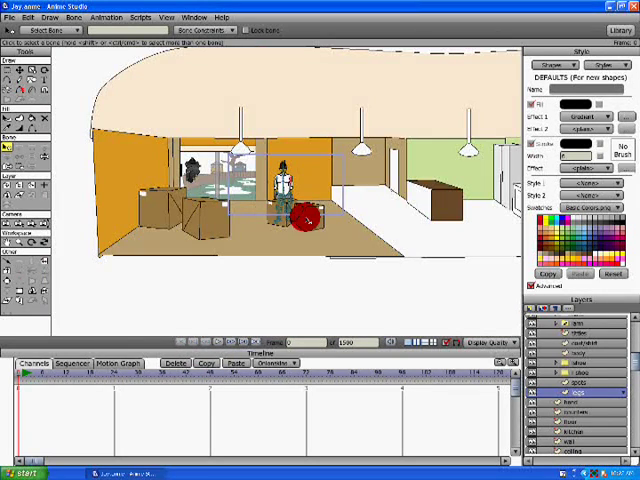
scroll(327, 220, "up", 2)
scroll(327, 224, "up", 2)
scroll(327, 224, "up", 2)
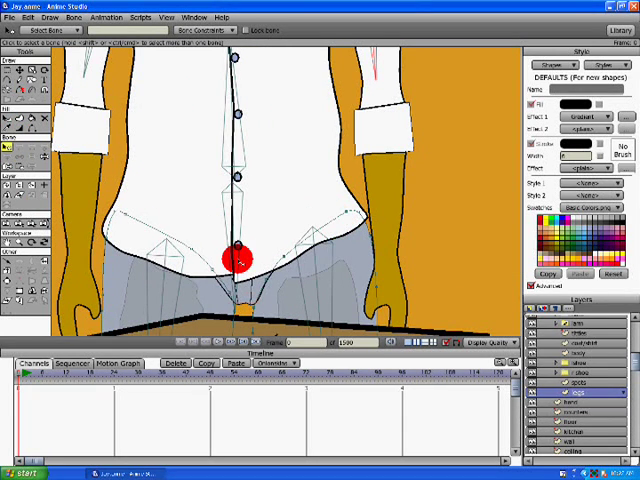
left_click(235, 257)
Bind the legs layer's lassoed waist points to the lower spine bone.
left_click(18, 166)
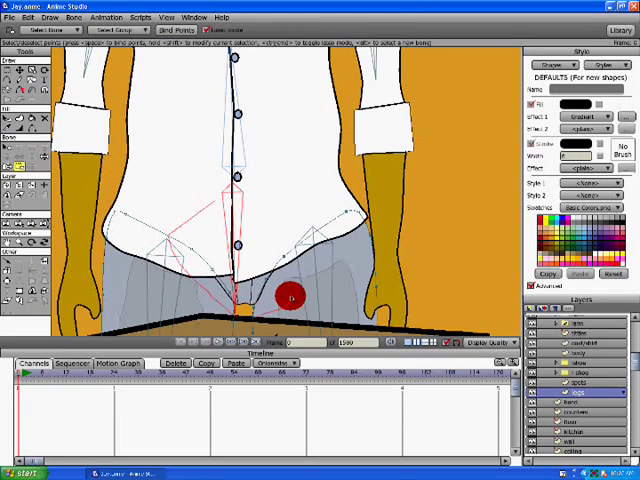
left_click_drag(207, 216, 188, 204)
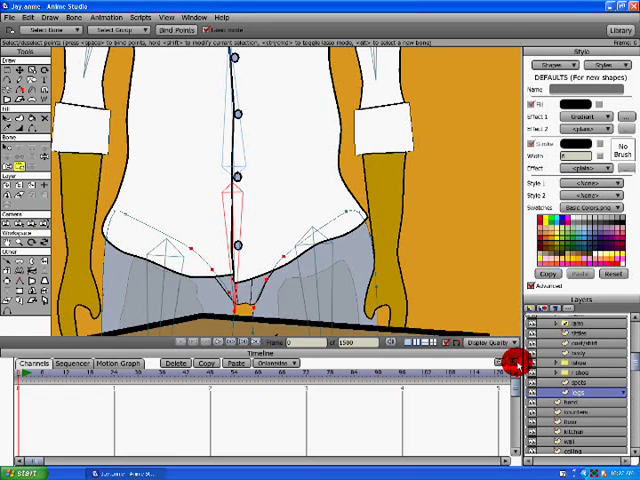
scroll(593, 357, "up", 1)
scroll(597, 360, "up", 2)
scroll(595, 357, "up", 2)
Select the Kami bone layer, reset to the full kitchen view, scrub frame 44, rewind to 0.
left_click(590, 358)
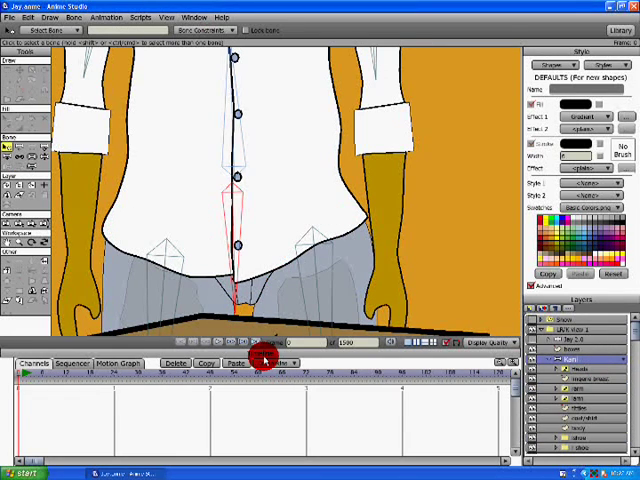
left_click(193, 375)
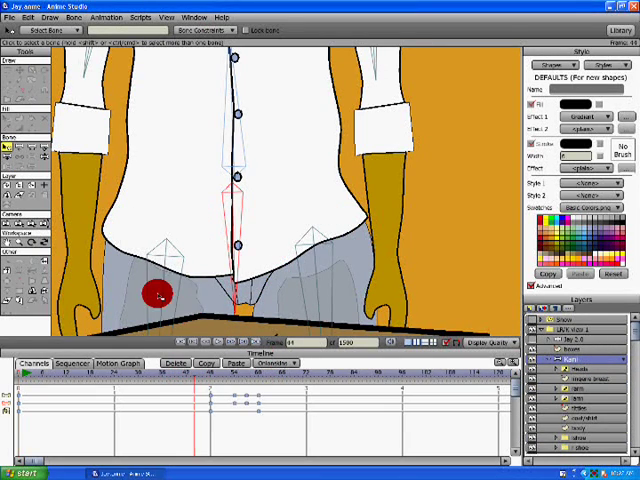
left_click(19, 242)
left_click(36, 31)
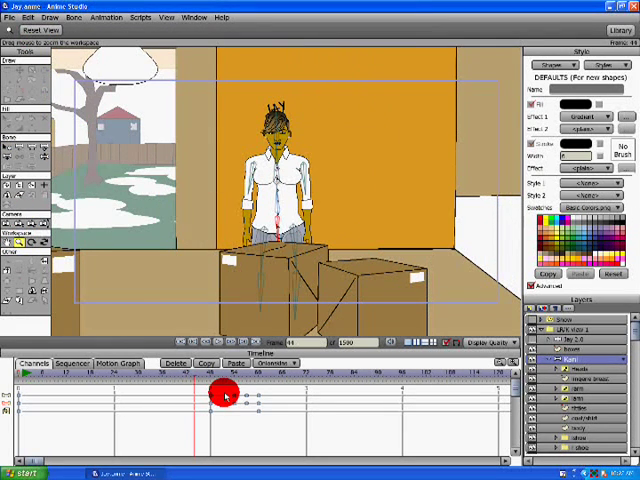
mouse_move(226, 397)
left_mouse_down()
mouse_move(211, 399)
mouse_move(219, 405)
left_mouse_up()
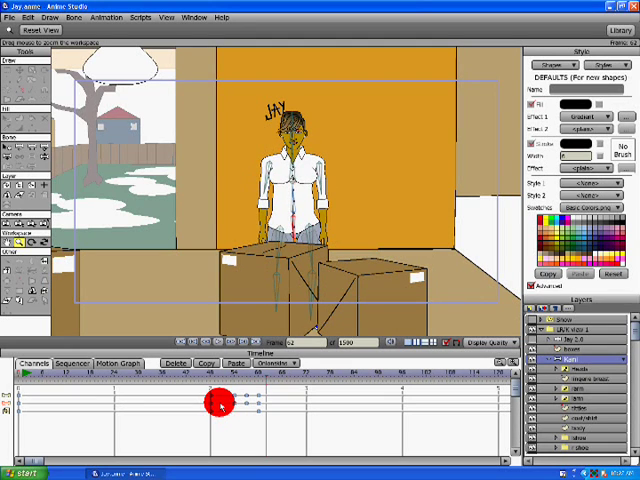
left_click(193, 375)
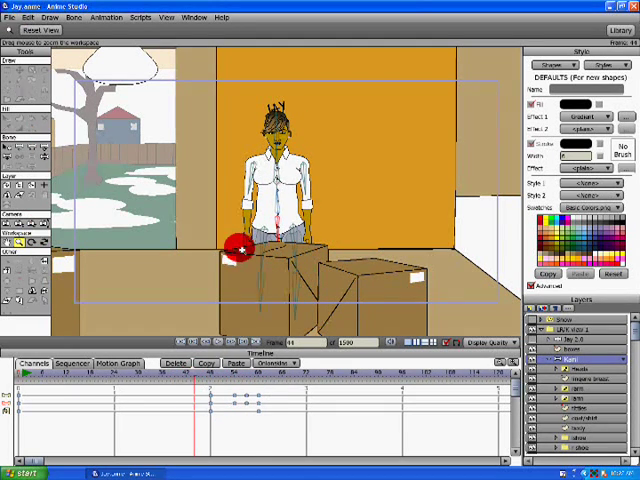
left_click(197, 343)
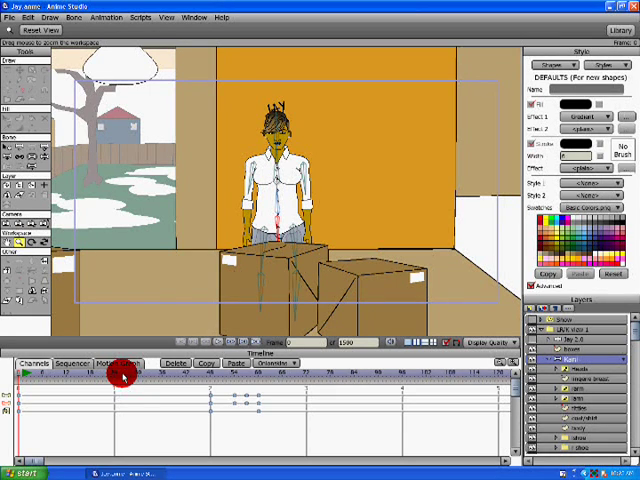
Play the sidestep animation from frame 0.
left_click(222, 343)
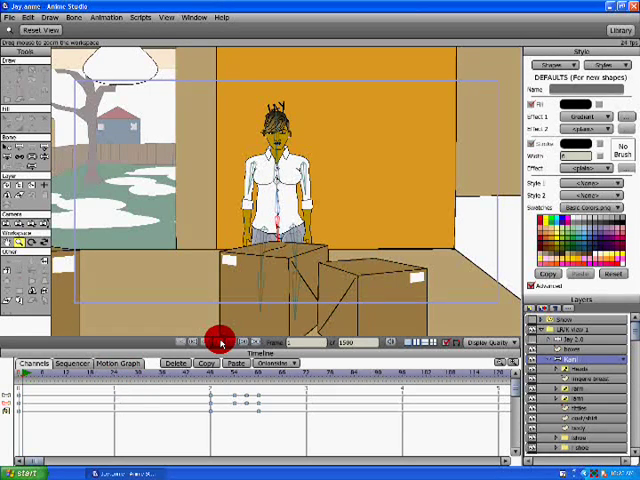